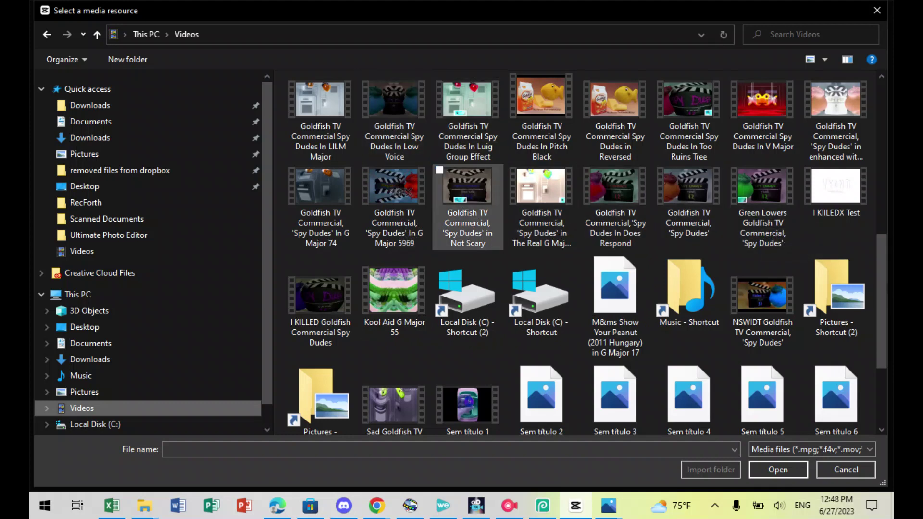
Import the video "Goldifish TV Commercial, 'Spy Dudes'" and add it to the timeline
click(688, 202)
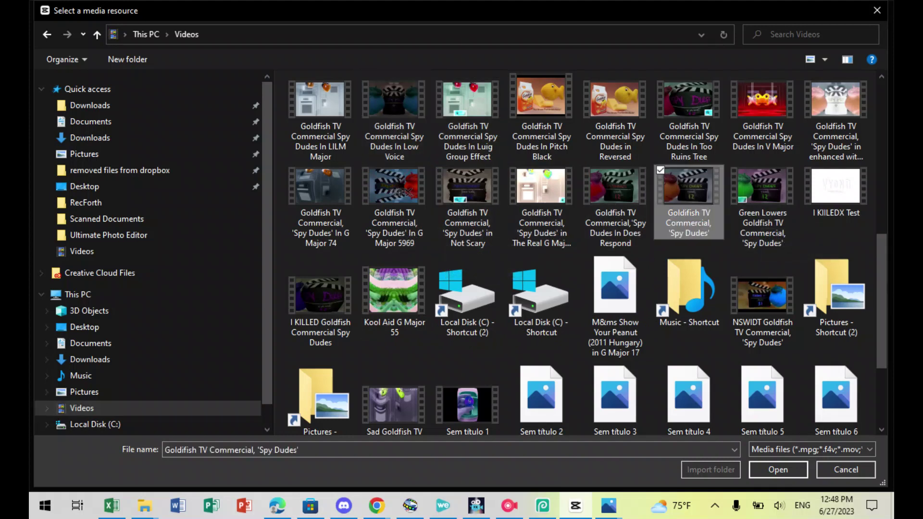
click(777, 470)
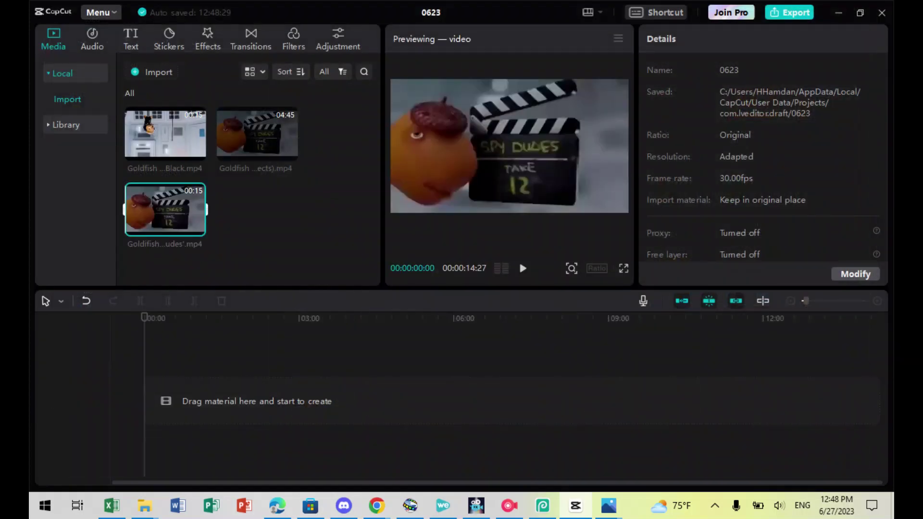
click(197, 229)
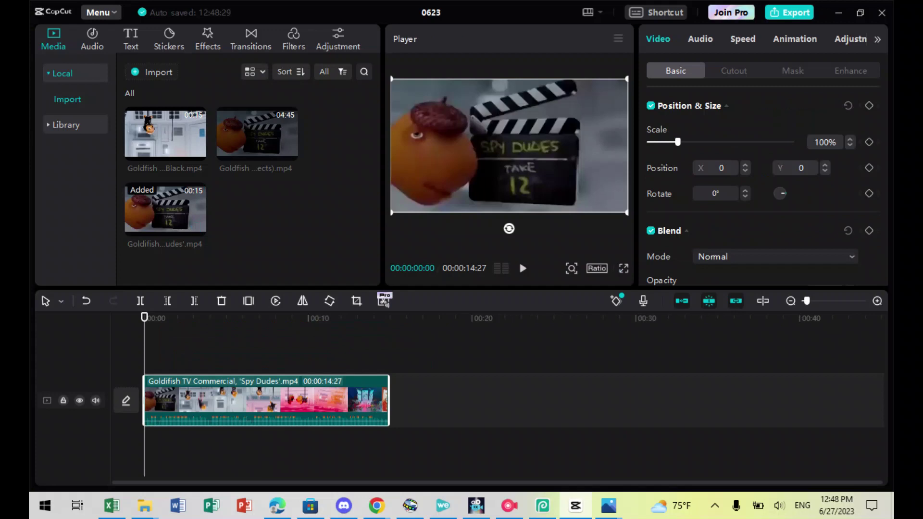
Examine the clip's color adjustment options, including the Basic, HSL, Curves and Color wheel settings
click(849, 39)
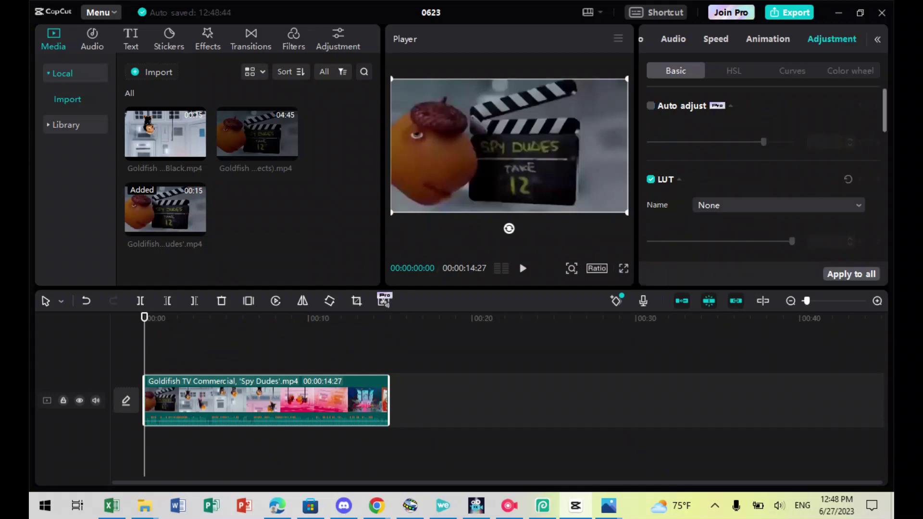
scroll(762, 174, down, 8)
scroll(763, 174, up, 3)
scroll(725, 120, up, 3)
scroll(726, 120, down, 4)
scroll(763, 174, down, 4)
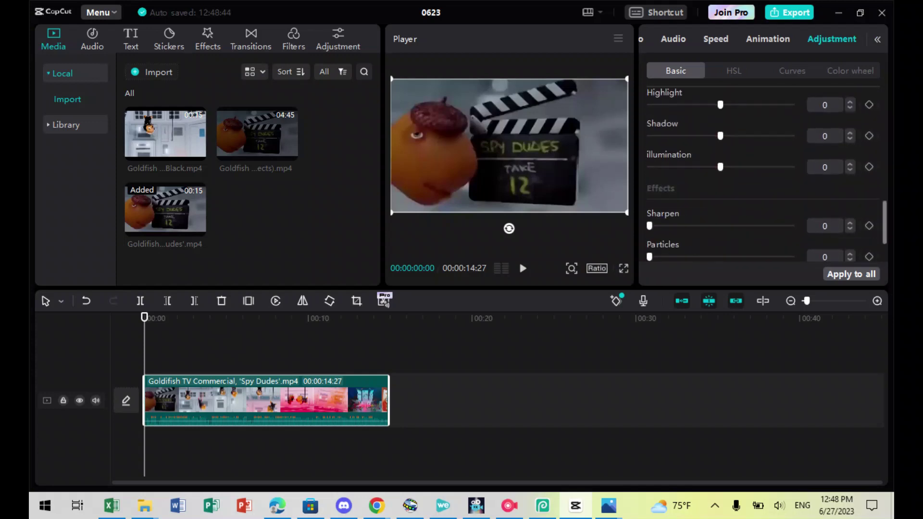
click(733, 71)
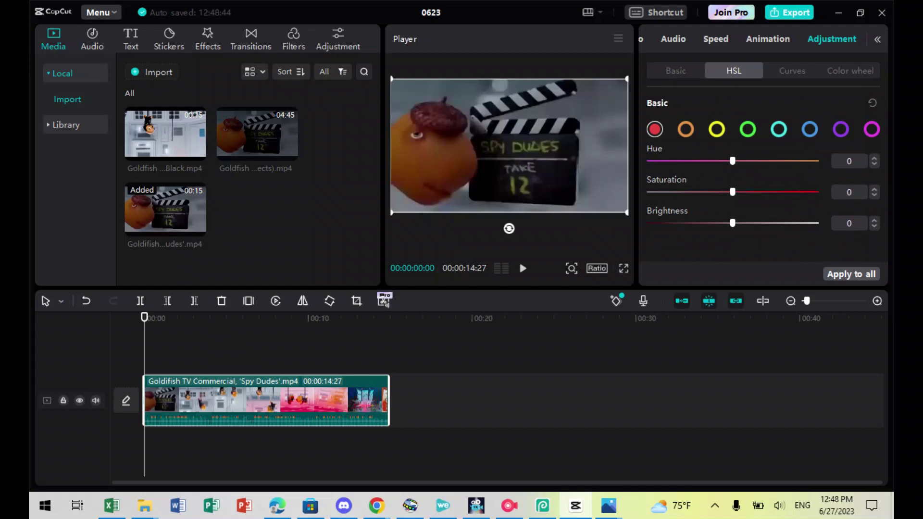
click(674, 71)
click(792, 71)
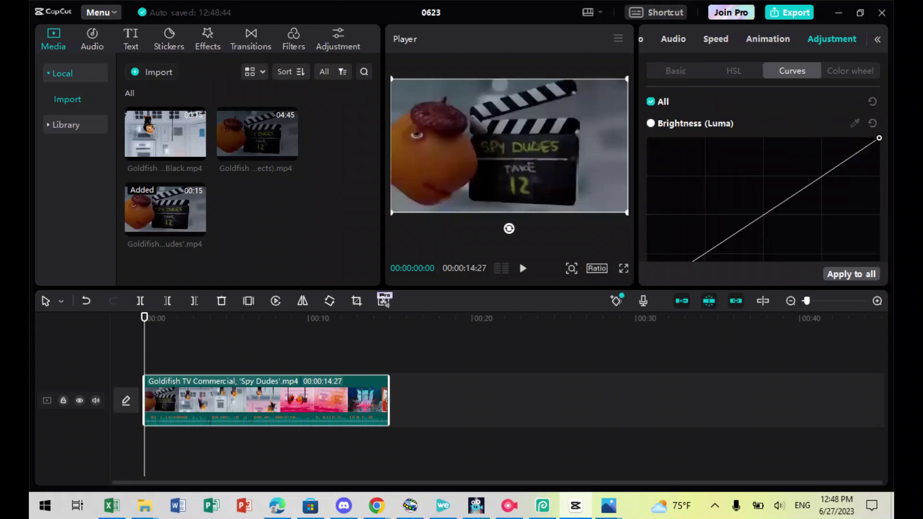
click(850, 70)
scroll(777, 215, down, 2)
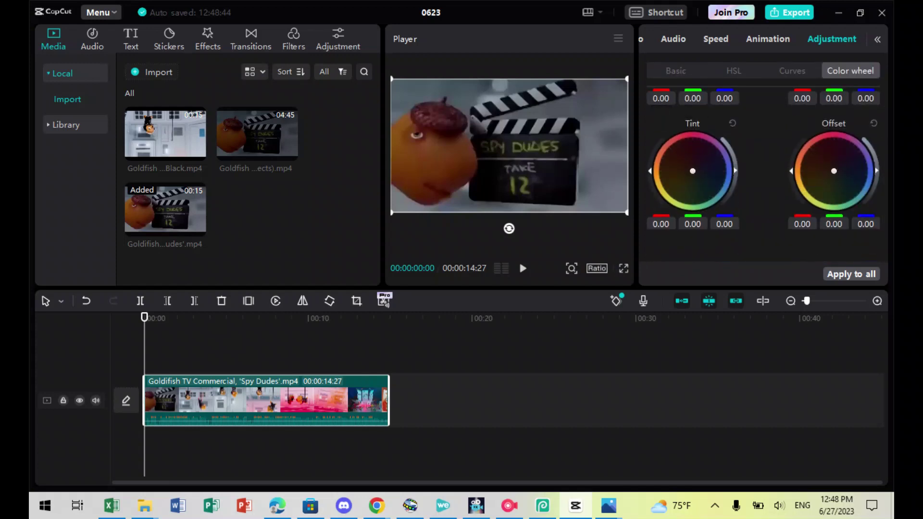
click(674, 71)
Lower the clip's brightness to -50 in the basic adjustments
scroll(762, 174, up, 2)
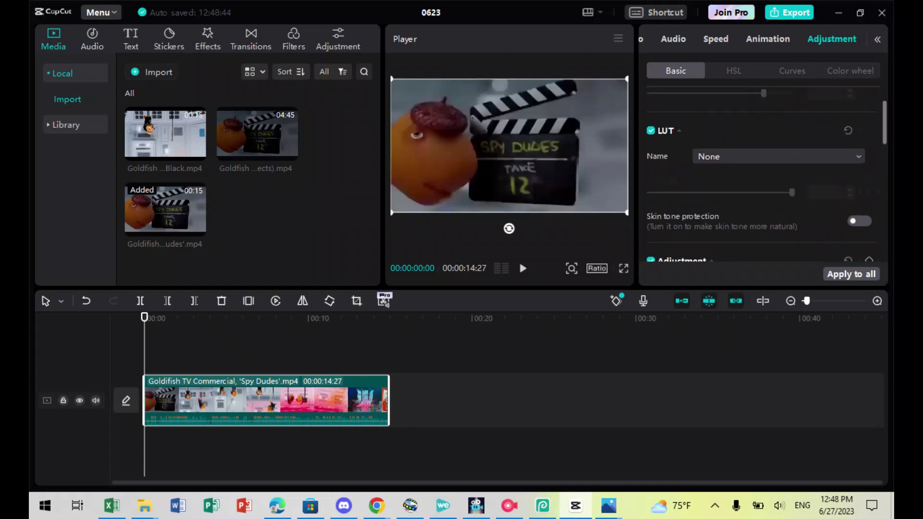
scroll(763, 174, down, 1)
scroll(763, 175, down, 4)
scroll(763, 175, up, 2)
scroll(763, 176, down, 4)
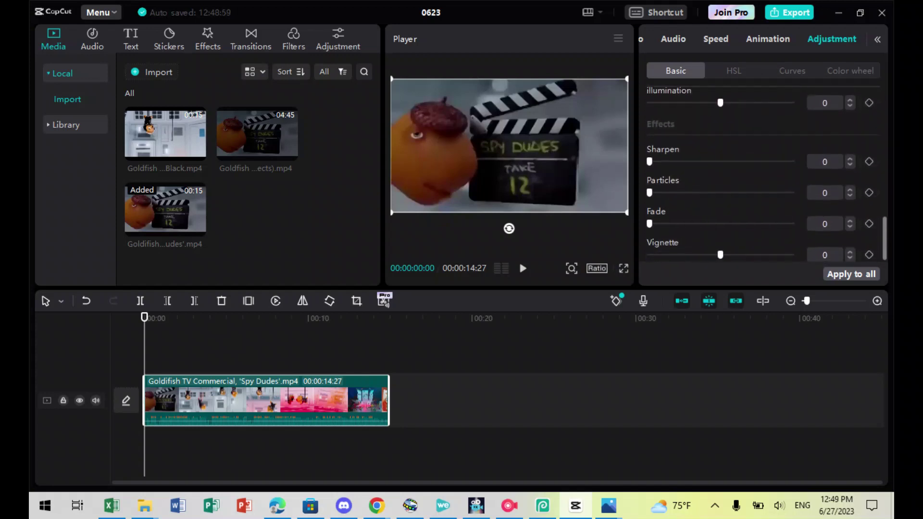
scroll(762, 176, up, 4)
scroll(762, 176, up, 1)
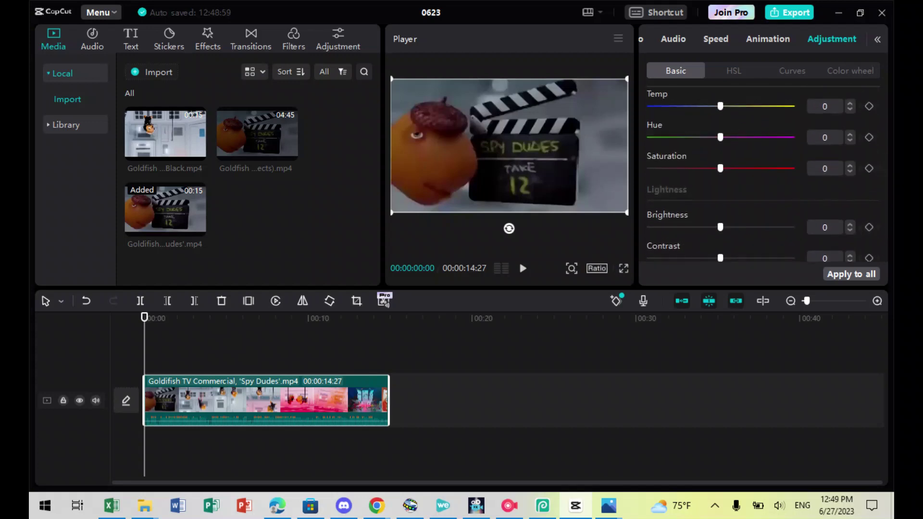
drag(720, 227, 649, 227)
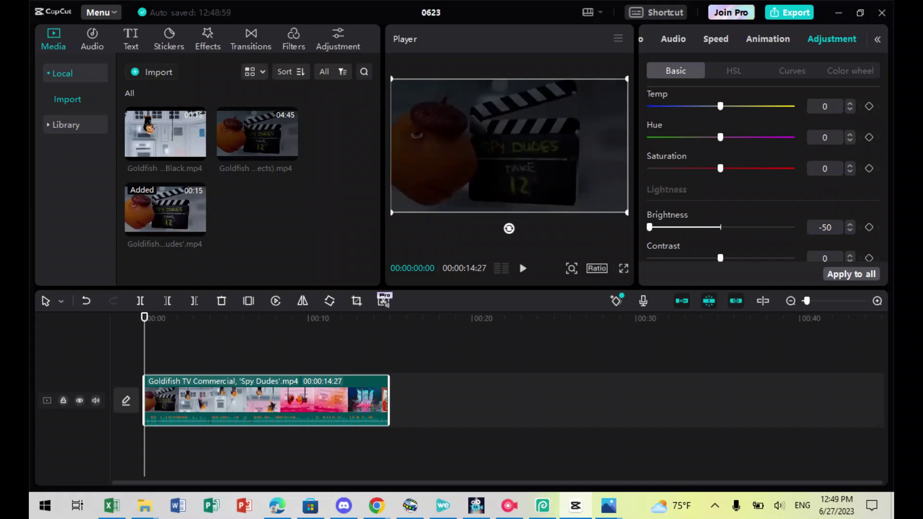
click(509, 505)
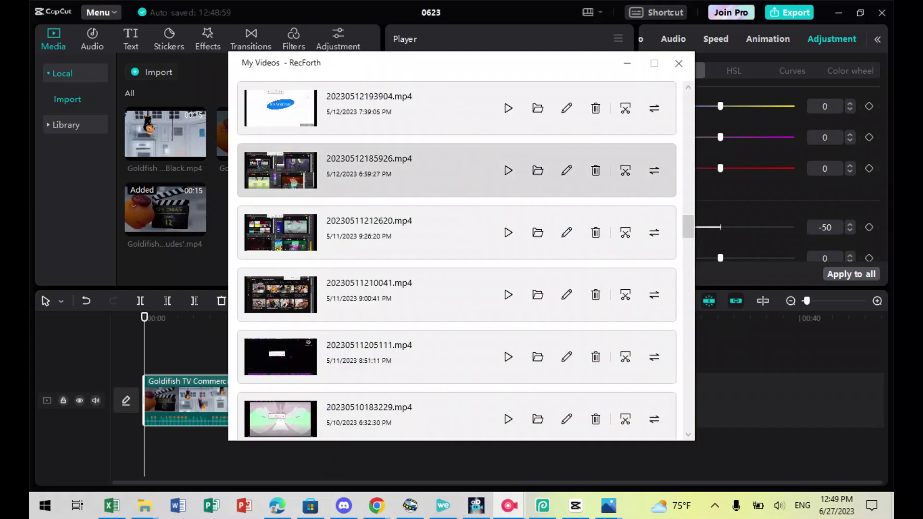
click(627, 63)
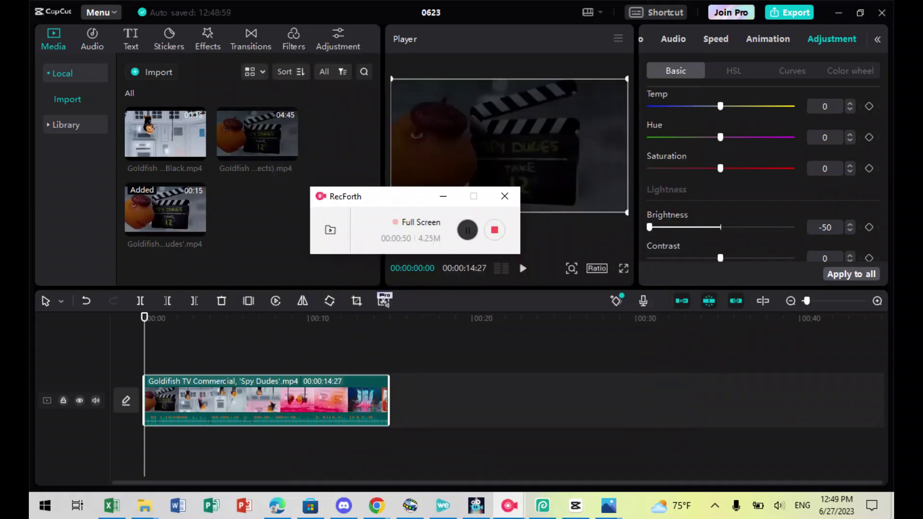
click(442, 196)
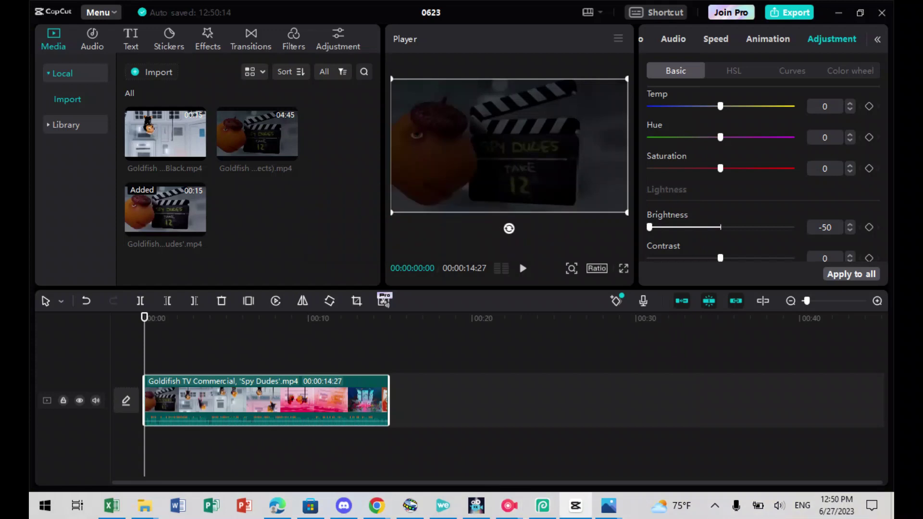
Raise the clip's contrast to 21
drag(719, 257, 752, 258)
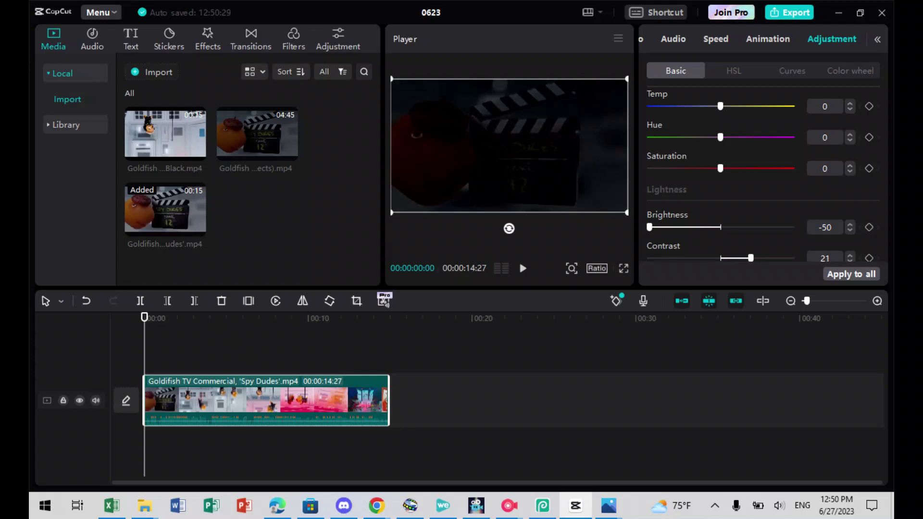
mouse_move(508, 505)
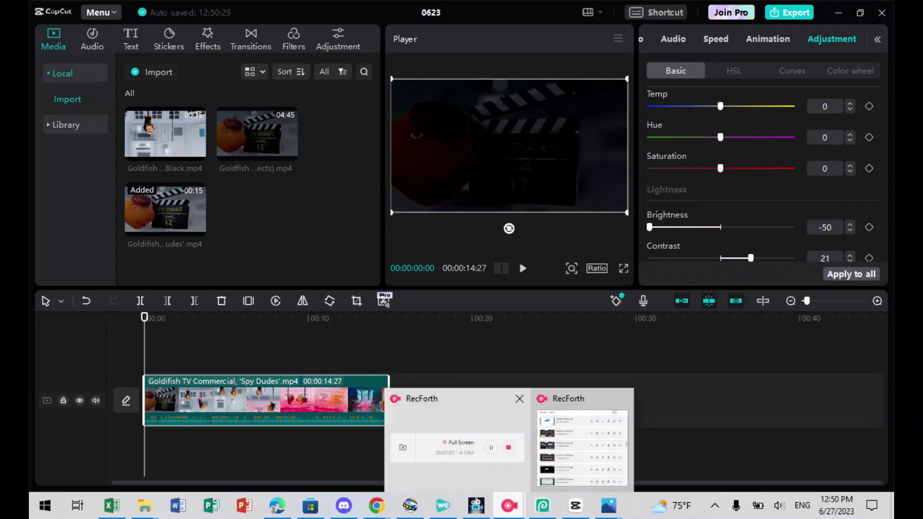
click(452, 444)
Shift the clip's color temperature toward blue by setting Temp to -46
scroll(764, 182, down, 4)
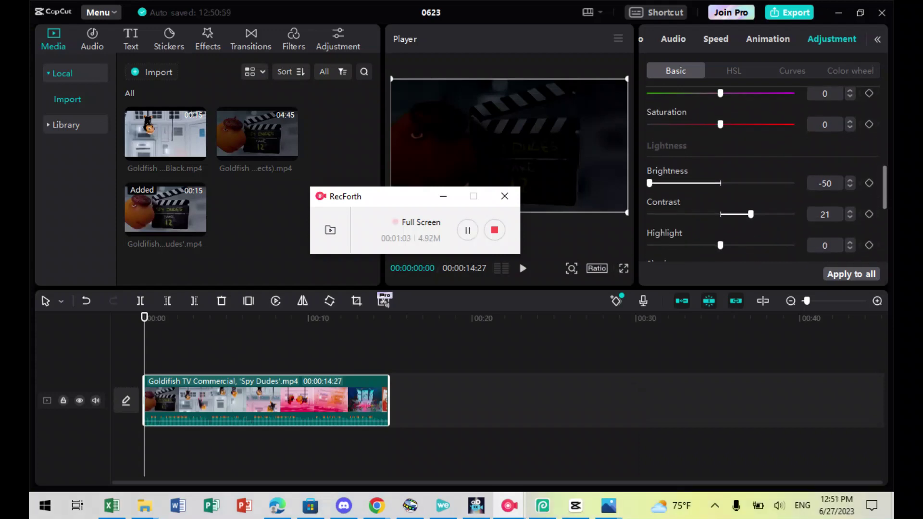
scroll(764, 182, down, 5)
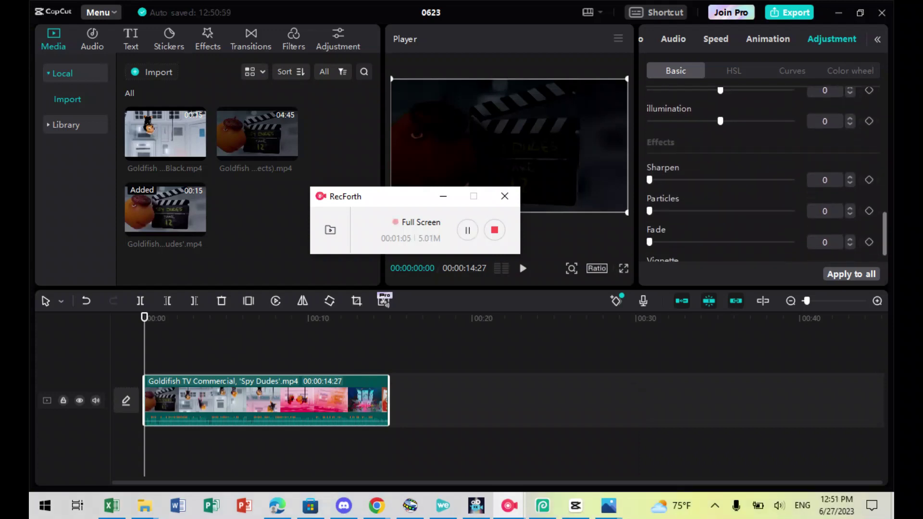
scroll(764, 183, up, 10)
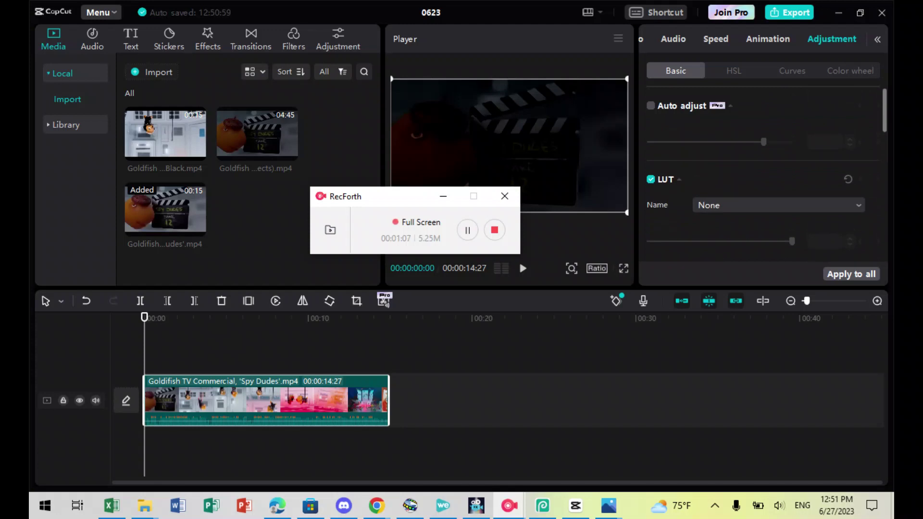
scroll(764, 182, down, 5)
scroll(764, 183, up, 4)
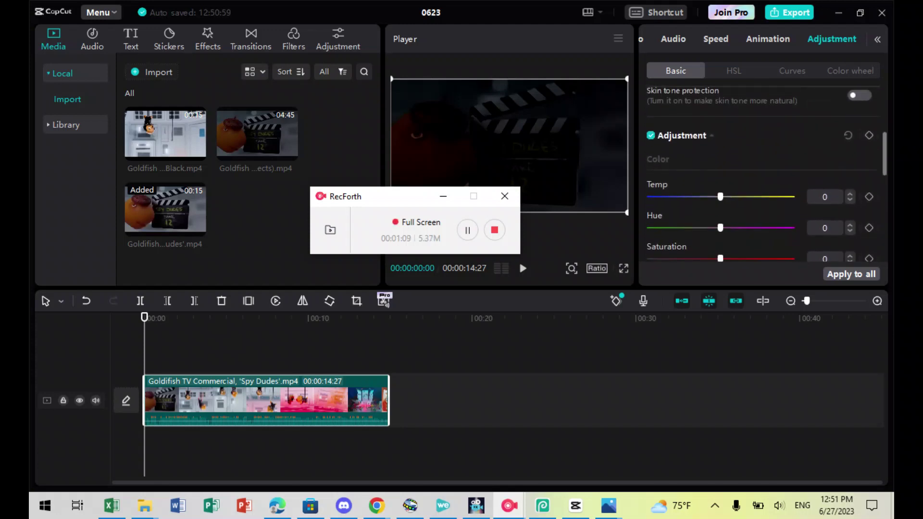
scroll(764, 182, down, 1)
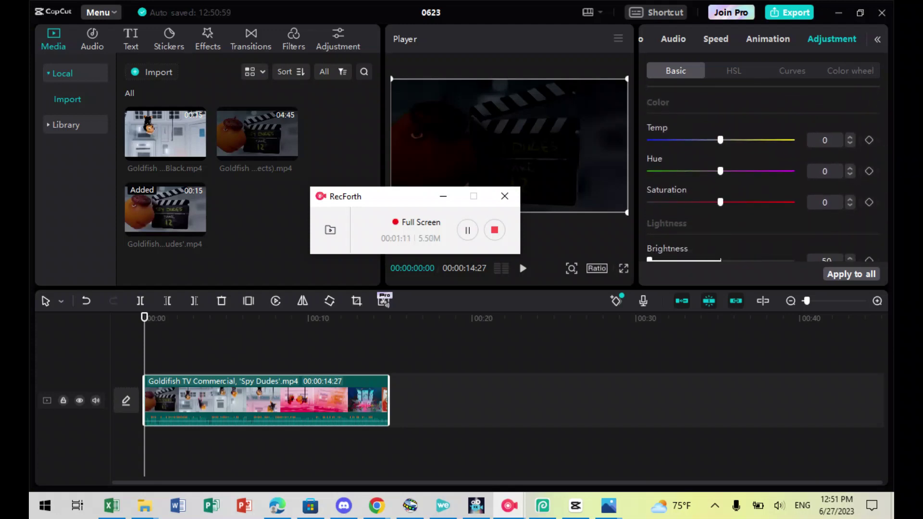
mouse_move(719, 140)
mouse_down()
mouse_move(782, 140)
mouse_move(650, 140)
mouse_move(720, 140)
mouse_move(712, 140)
mouse_up()
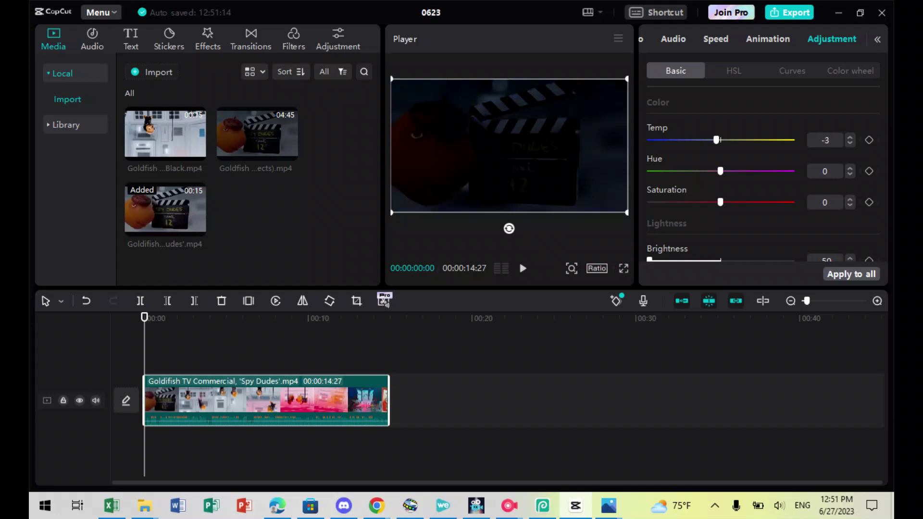
mouse_move(719, 171)
mouse_down()
mouse_move(650, 171)
mouse_move(720, 171)
mouse_up()
drag(713, 139, 658, 140)
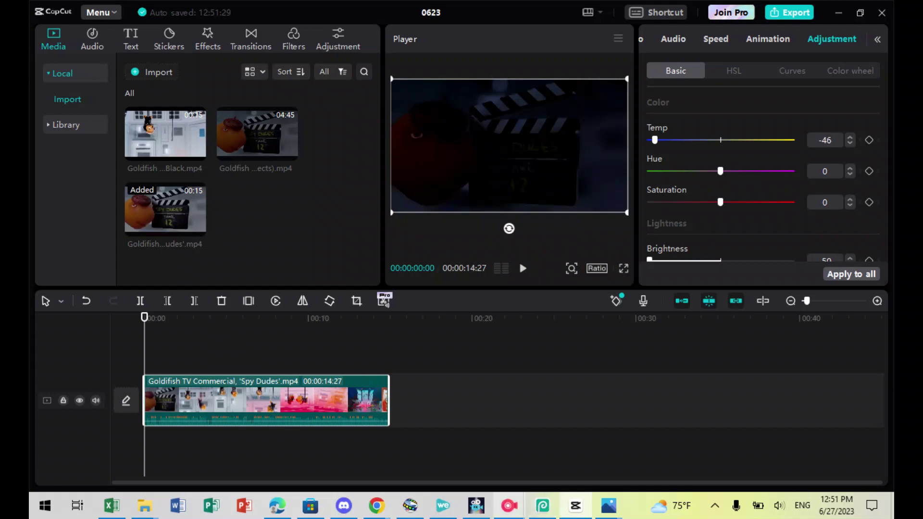
Lower the clip's saturation to -50 to remove its color
mouse_move(509, 505)
click(446, 444)
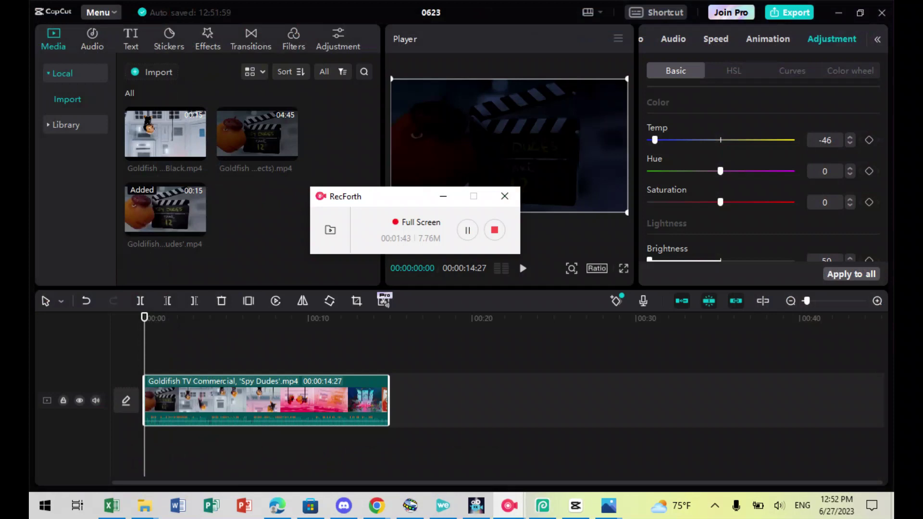
scroll(710, 127, down, 5)
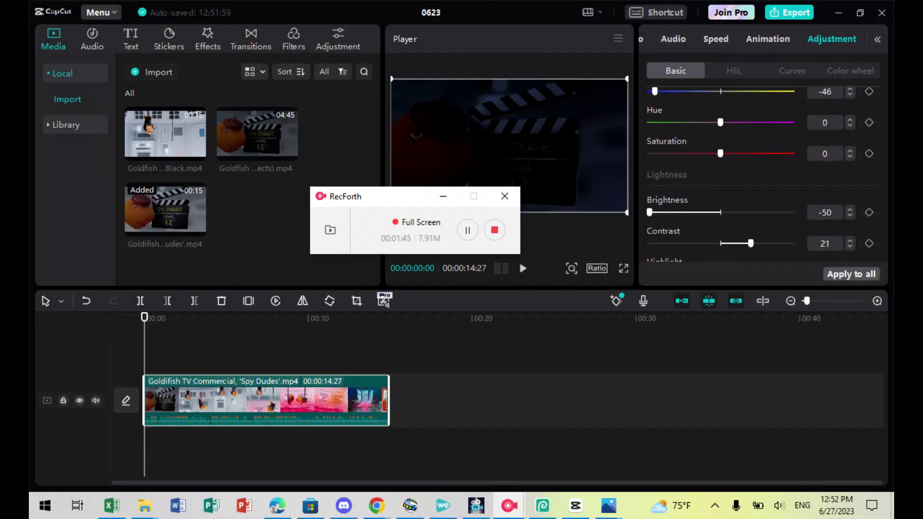
scroll(702, 121, up, 6)
scroll(703, 121, down, 3)
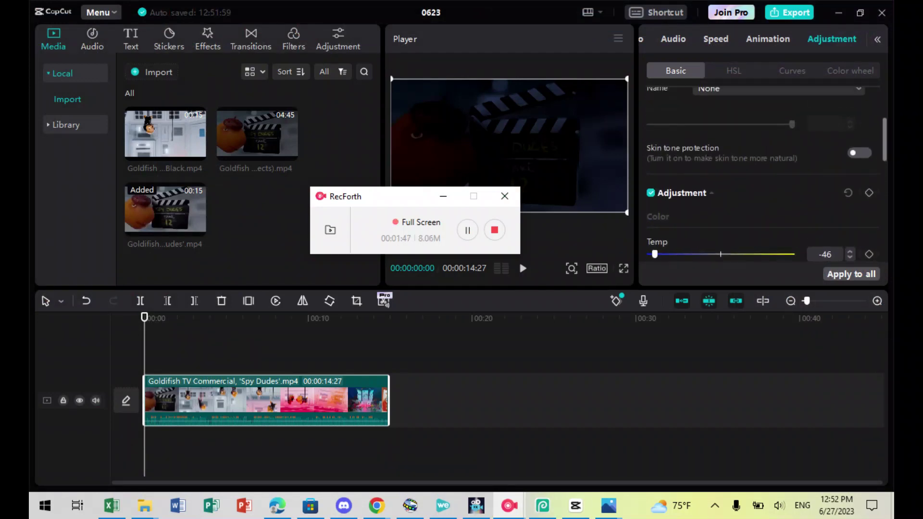
scroll(702, 121, down, 4)
scroll(703, 121, up, 3)
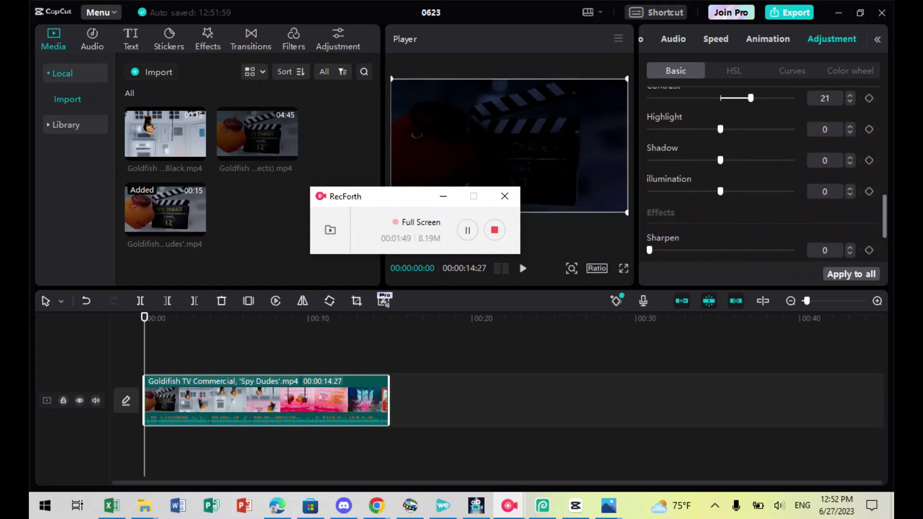
scroll(721, 172, up, 3)
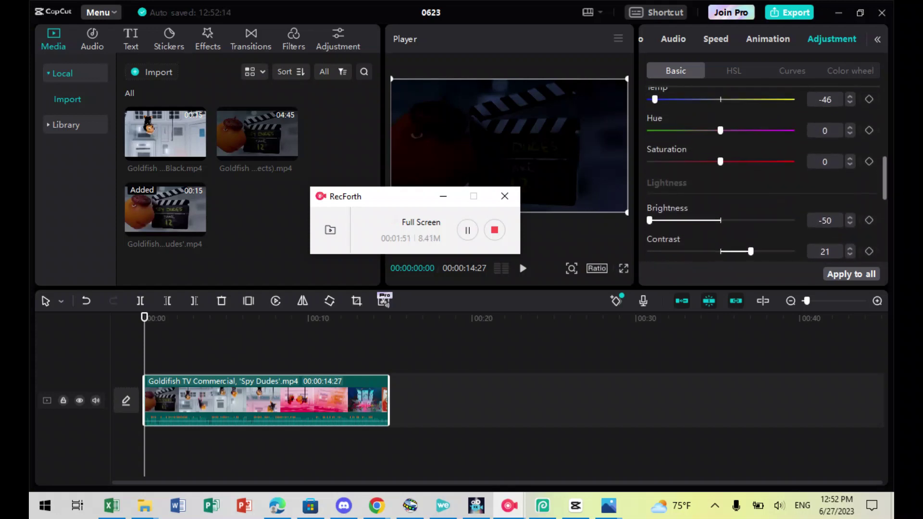
drag(720, 162, 666, 162)
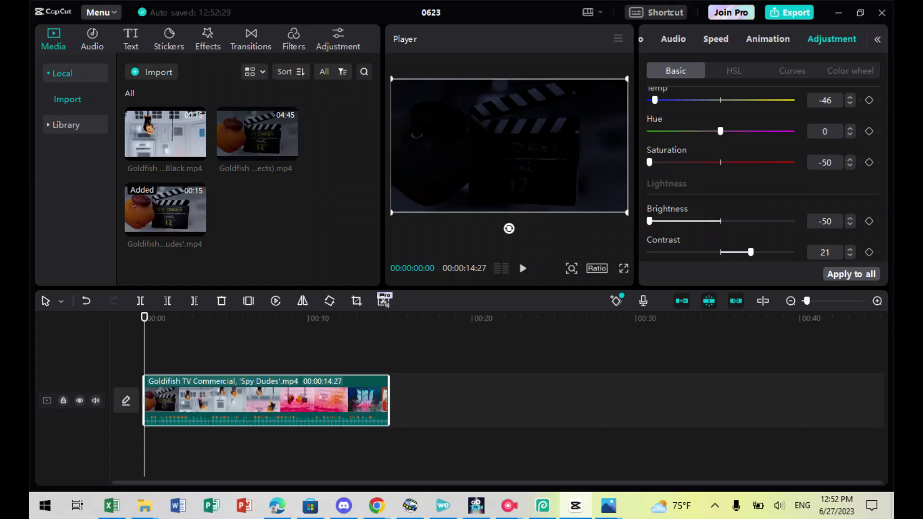
mouse_move(508, 505)
click(455, 444)
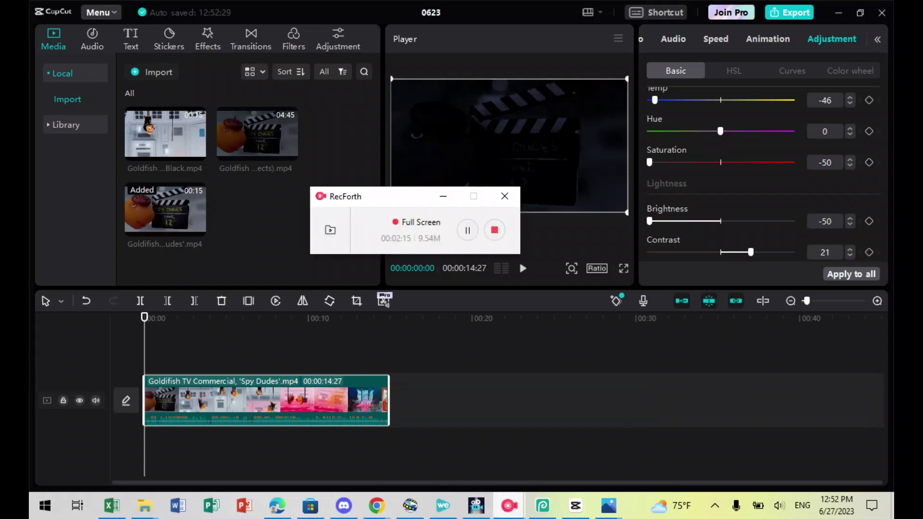
click(467, 229)
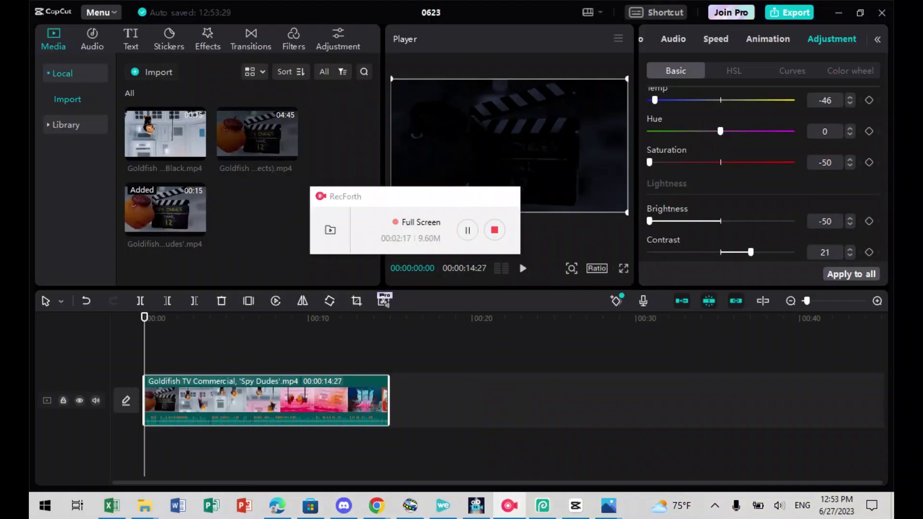
click(443, 196)
Look over the clip's audio settings and its basic video settings
click(672, 39)
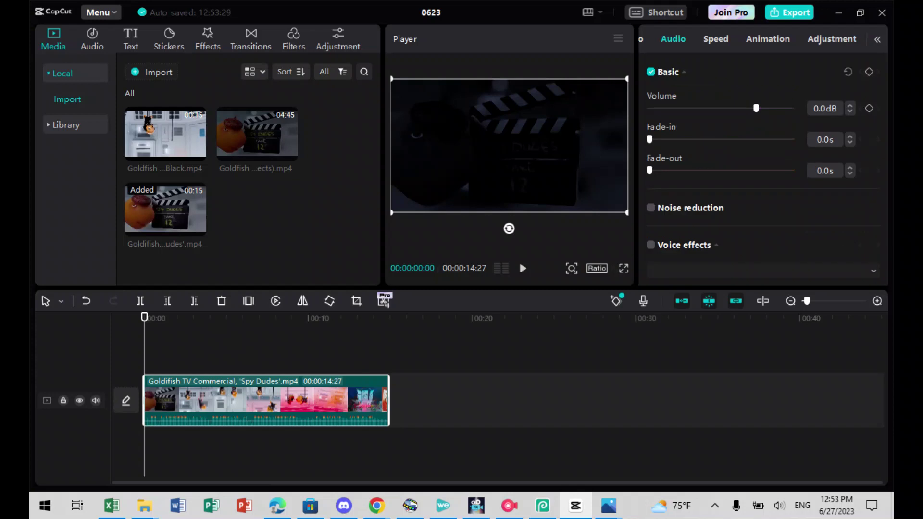
click(642, 39)
scroll(762, 186, down, 8)
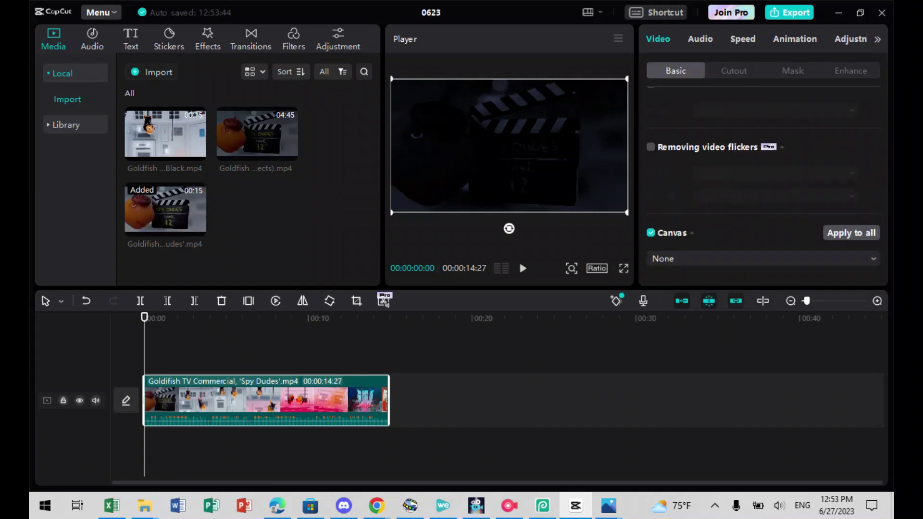
scroll(763, 187, up, 5)
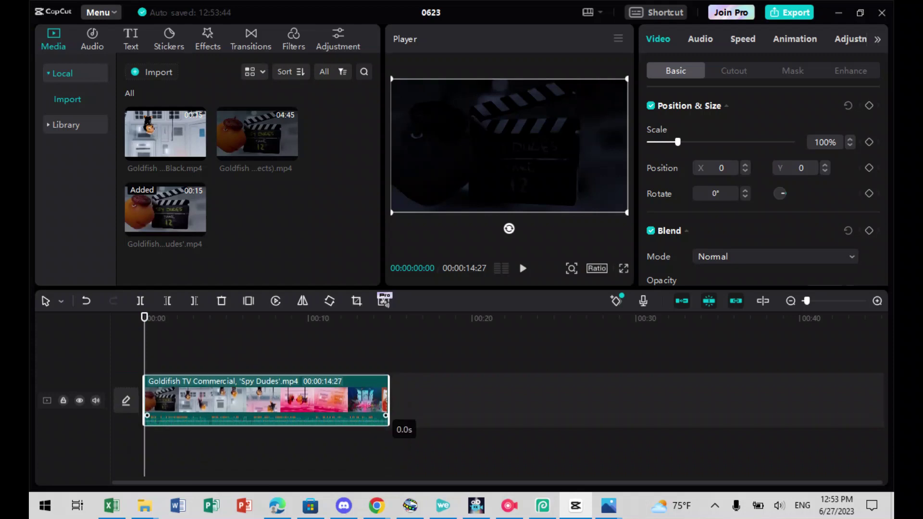
Give the clip's audio a 10.0 s fade-out and play the clip back from the start to check it
drag(386, 415, 310, 415)
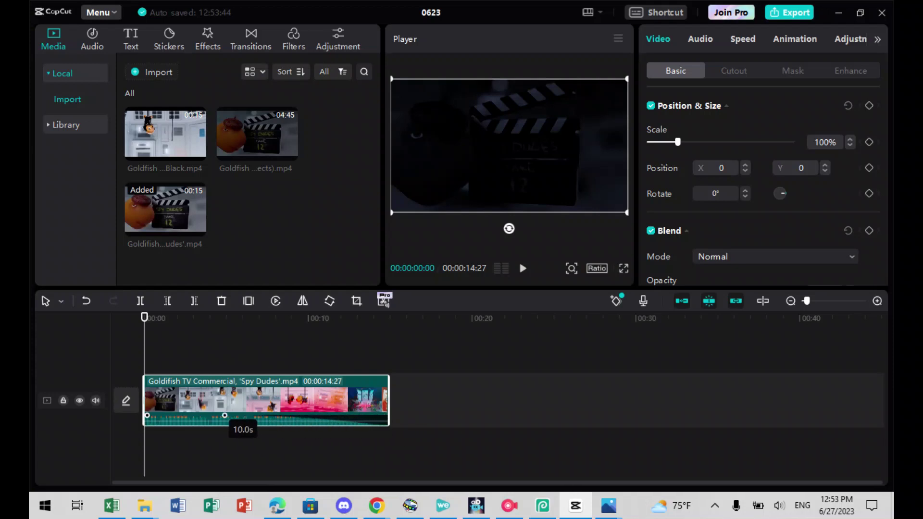
key(space)
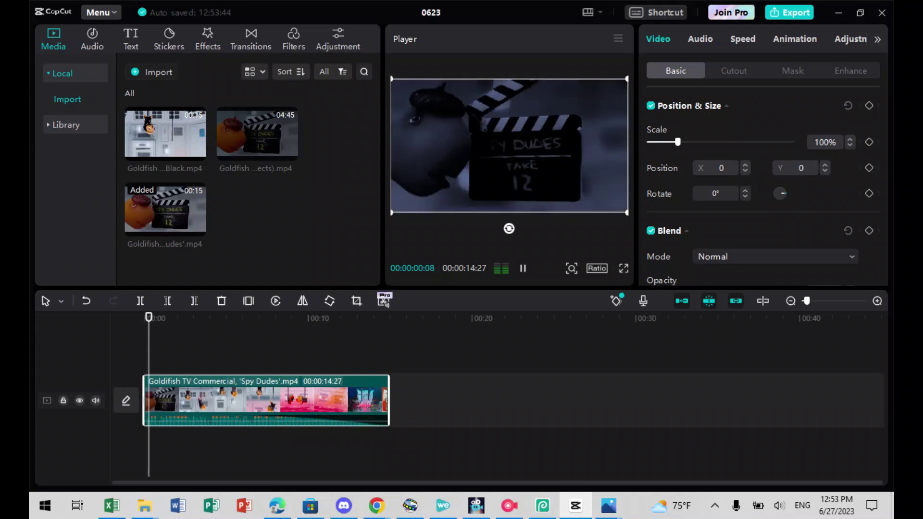
key(space)
key(space)
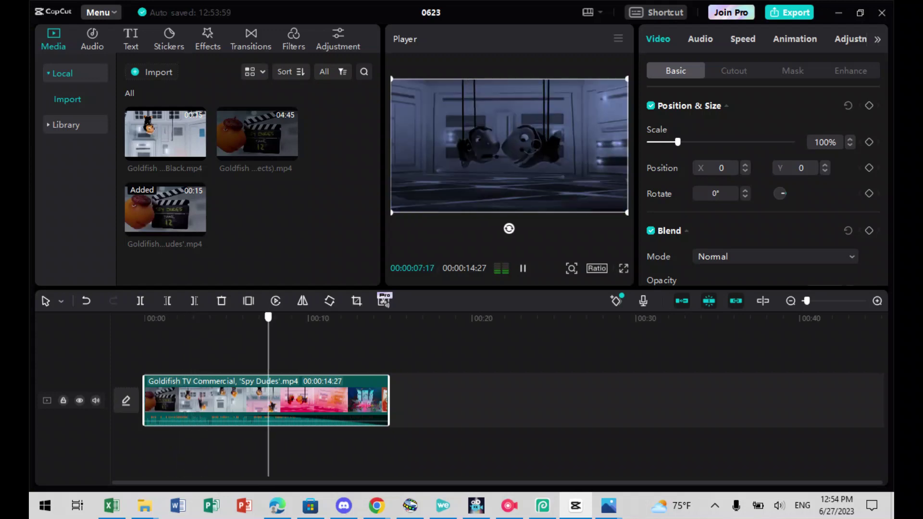
mouse_move(145, 317)
mouse_down()
mouse_move(212, 317)
mouse_move(144, 317)
mouse_move(156, 317)
mouse_up()
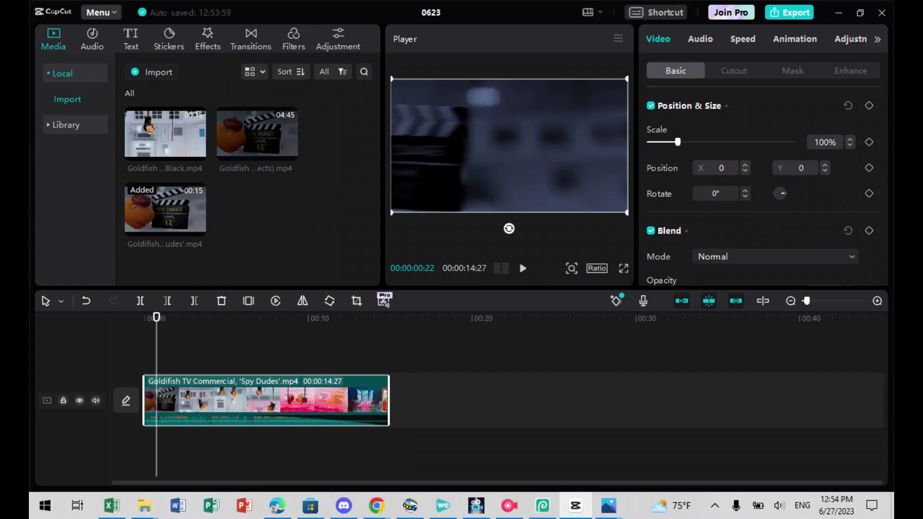
Set the clip's saturation to -25 in its adjustment settings
click(850, 39)
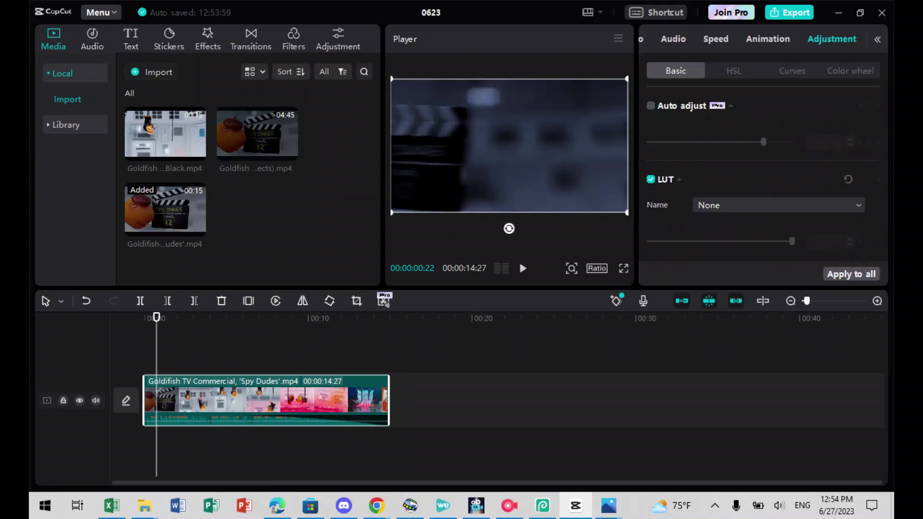
scroll(764, 173, down, 7)
scroll(764, 173, up, 4)
scroll(764, 173, down, 6)
scroll(764, 173, up, 7)
scroll(764, 173, down, 5)
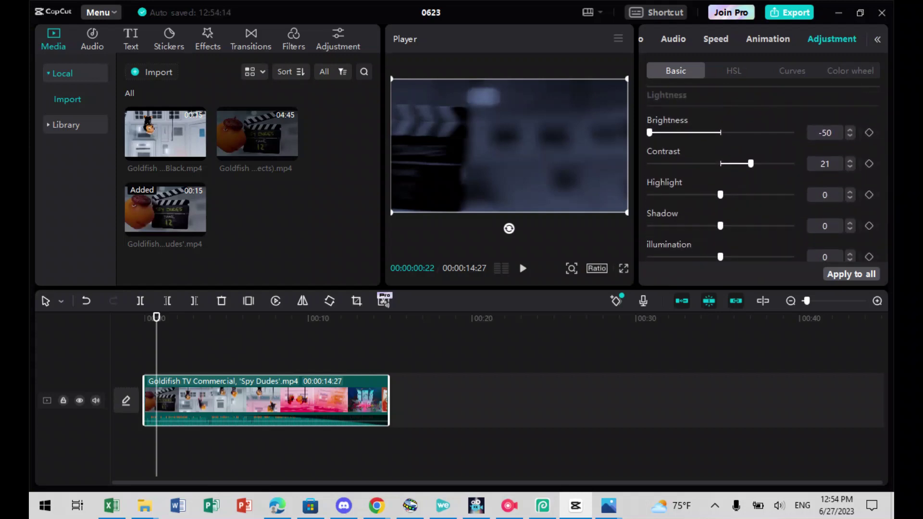
scroll(764, 173, down, 4)
scroll(764, 173, up, 6)
scroll(764, 173, up, 4)
scroll(764, 173, down, 1)
drag(650, 213, 685, 213)
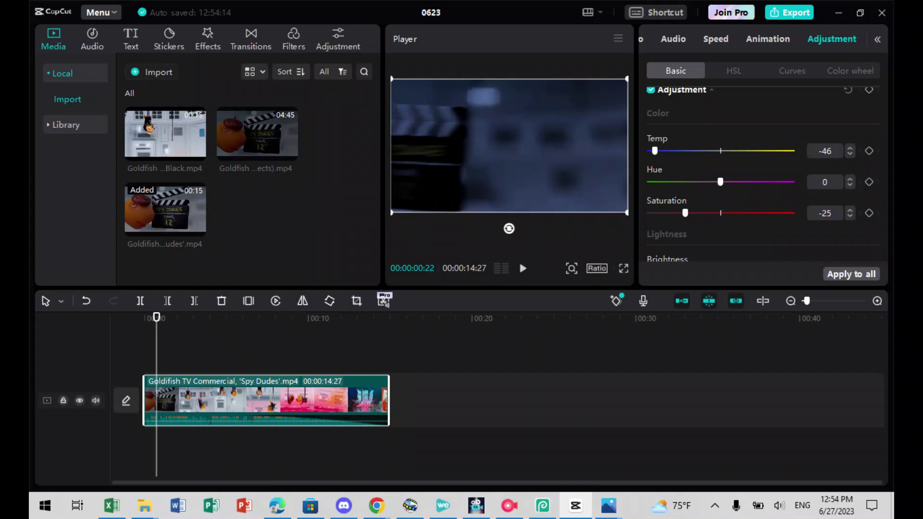
click(337, 39)
click(153, 104)
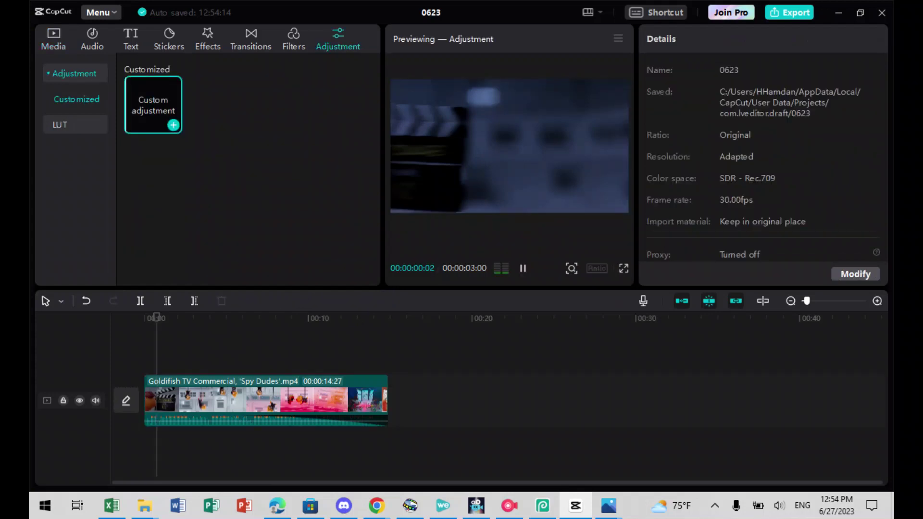
click(173, 124)
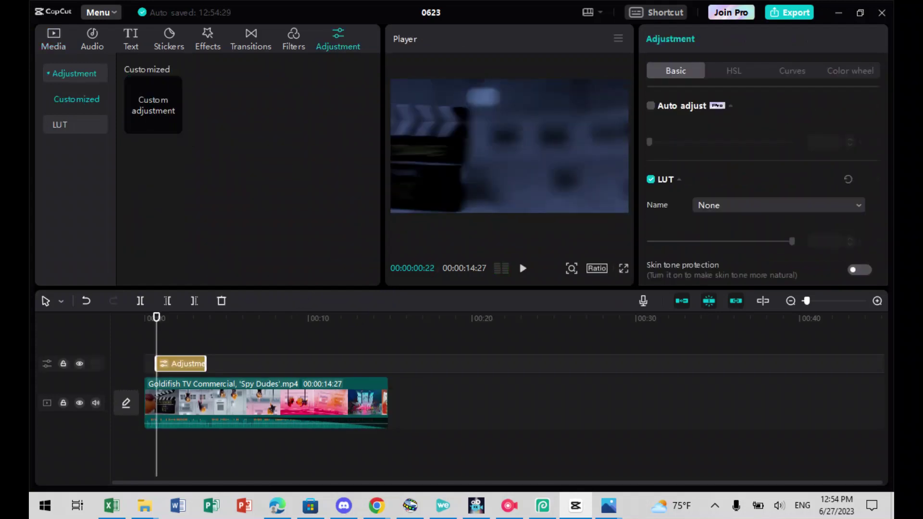
drag(181, 364, 168, 363)
scroll(762, 183, down, 3)
scroll(763, 192, down, 5)
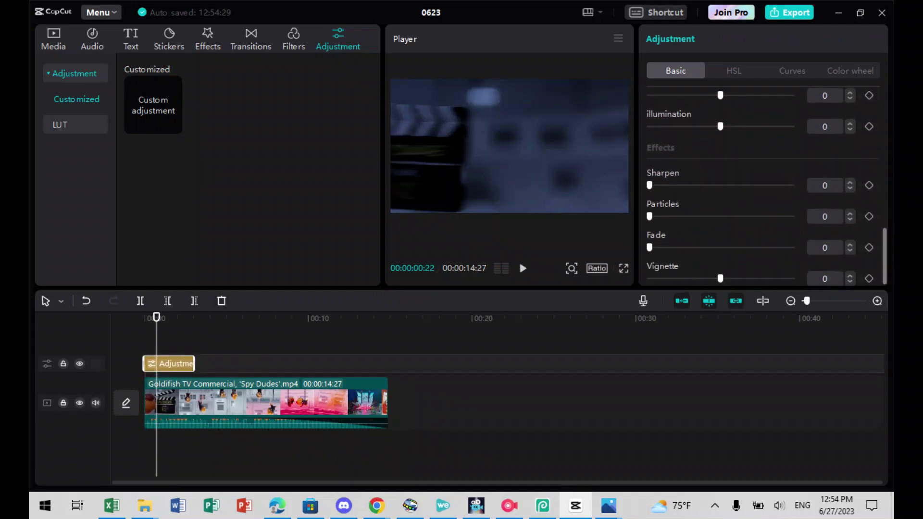
click(222, 300)
Look over the clip's basic, HSL, curves and color wheel adjustment settings
click(266, 400)
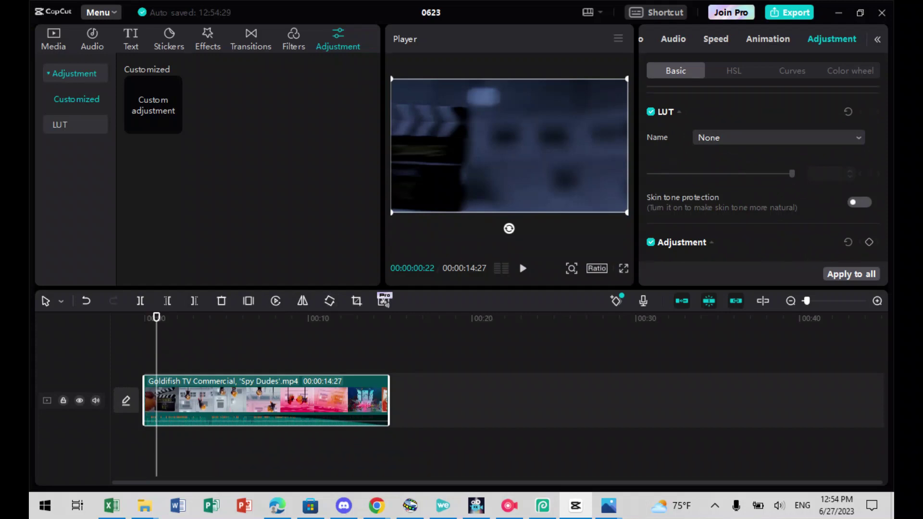
scroll(764, 178, down, 6)
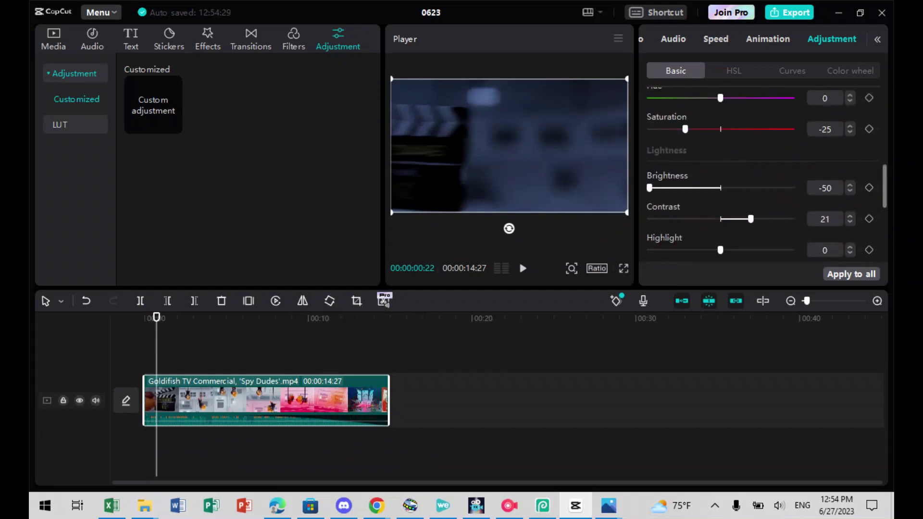
click(734, 71)
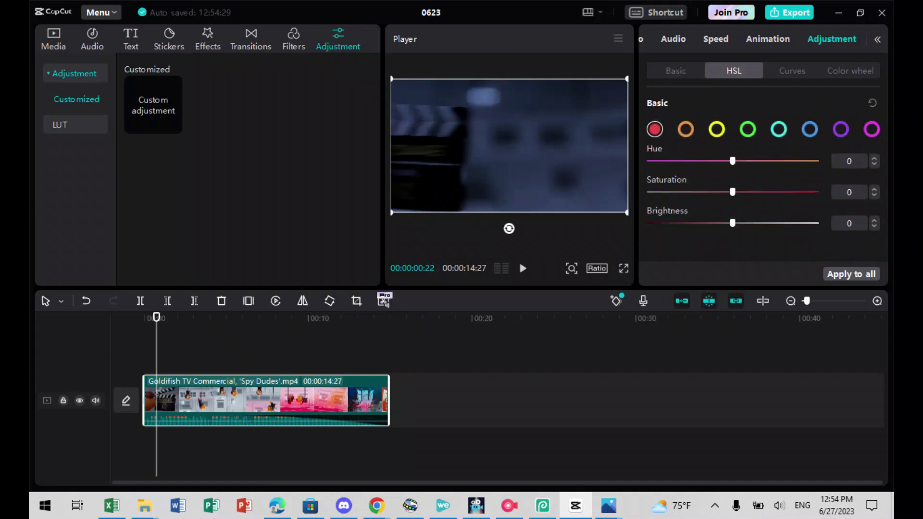
click(791, 71)
click(849, 71)
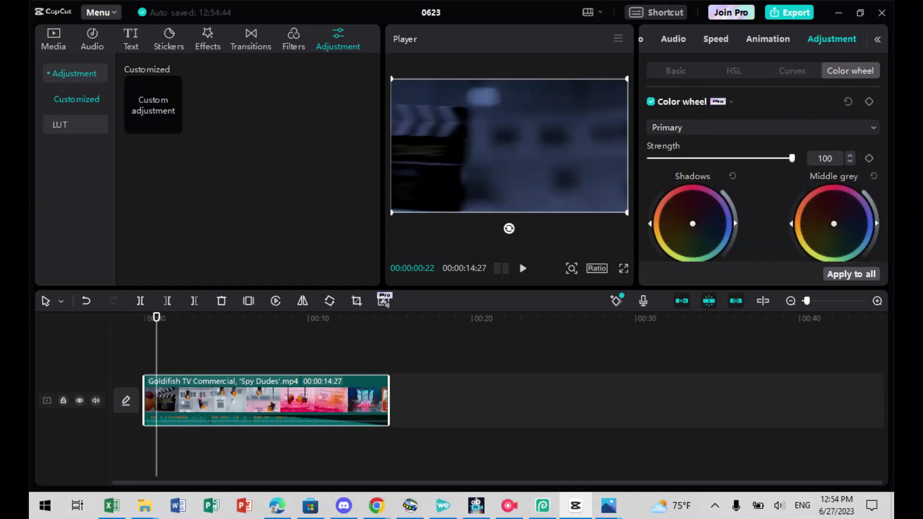
click(766, 39)
Mute the clip by lowering its volume to -∞ dB, play it back, and return the playhead to the start
click(672, 38)
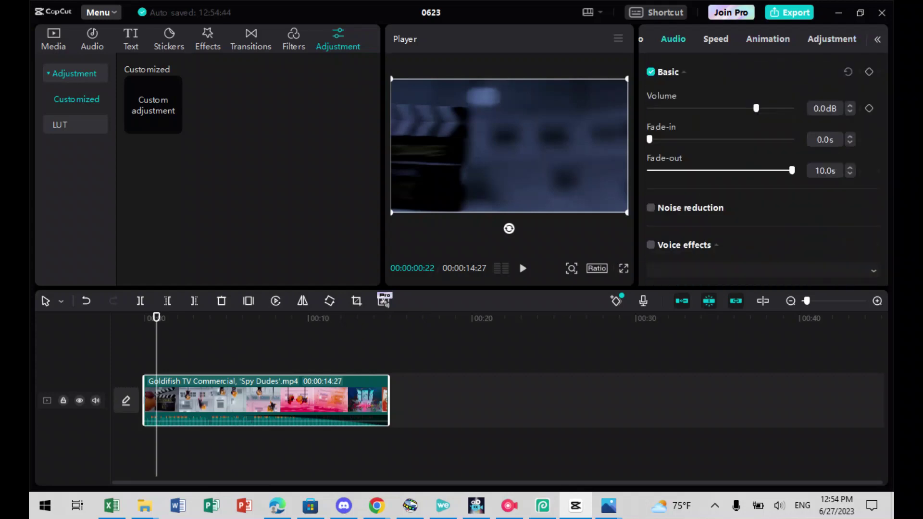
drag(756, 109, 649, 108)
key(space)
key(space)
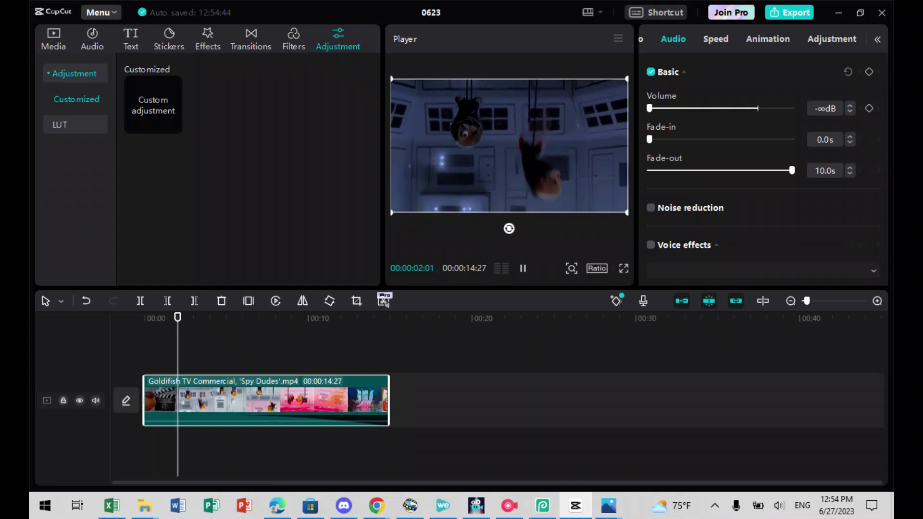
key(space)
drag(187, 317, 144, 317)
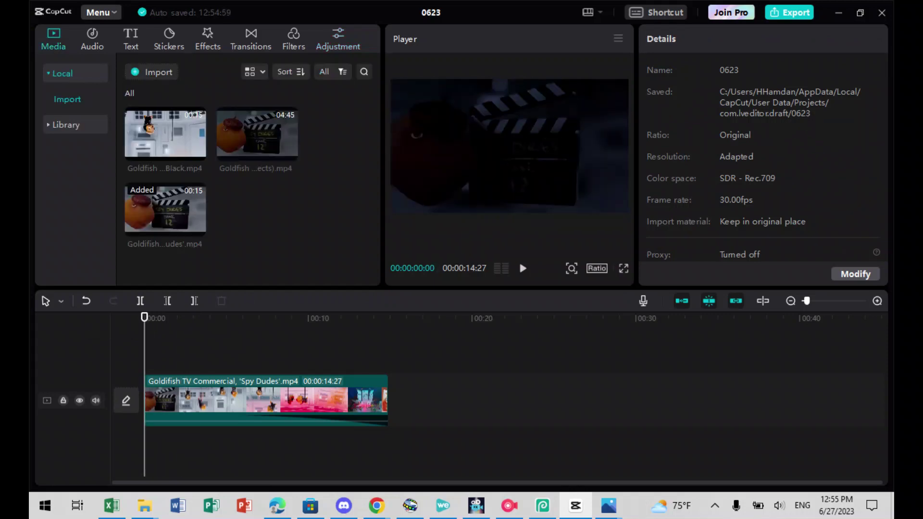
Add the 'Spy Dudes' in Pitch Black video from the Videos folder on a track above the clip, positioned out of frame at X -769, Y -4075
key(ctrl+i)
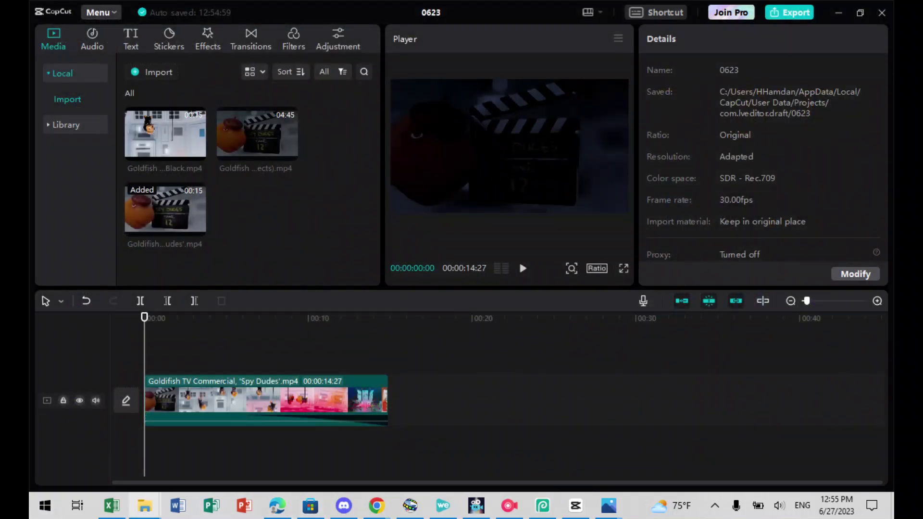
mouse_move(144, 505)
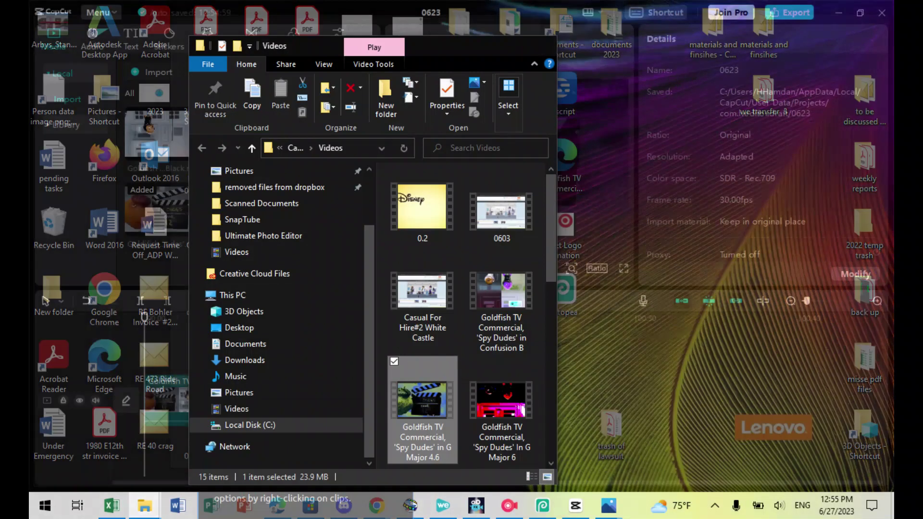
click(431, 450)
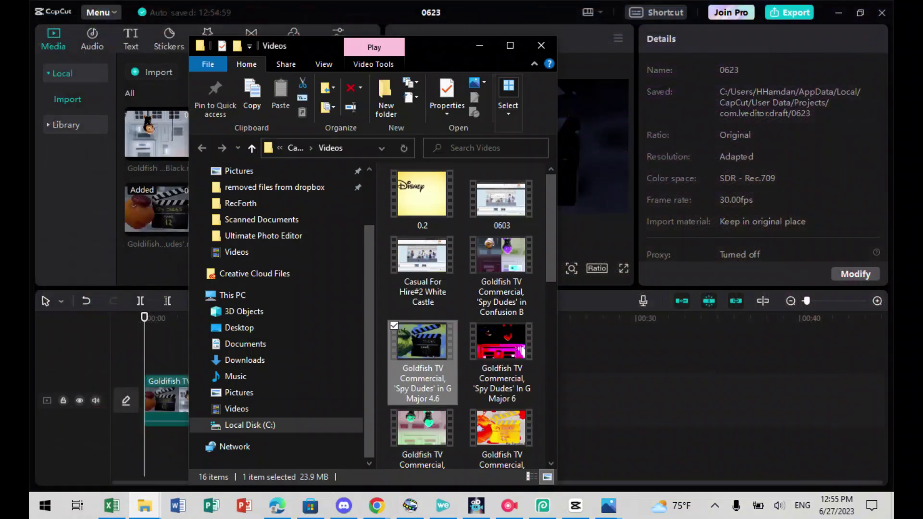
scroll(480, 397, down, 5)
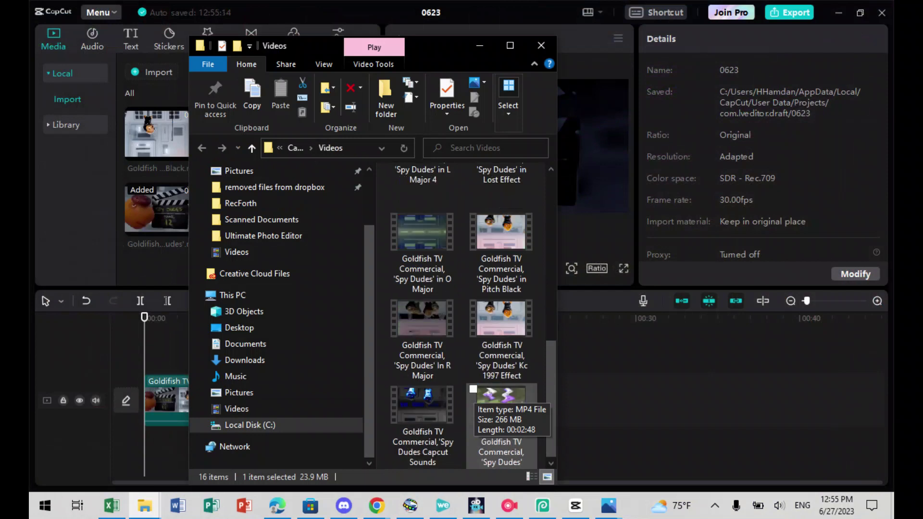
drag(500, 235, 169, 473)
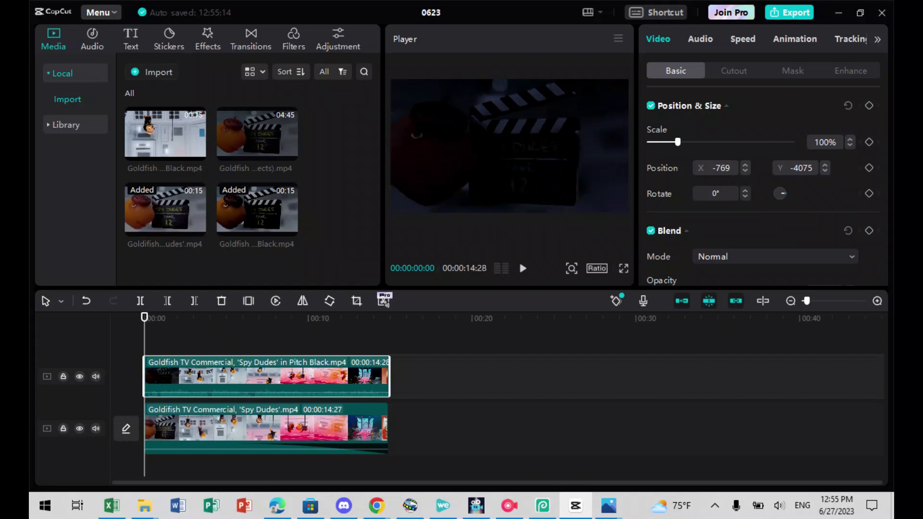
Play the two layered clips through to the end, closing the RecForth video list and minimizing its recorder window
key(space)
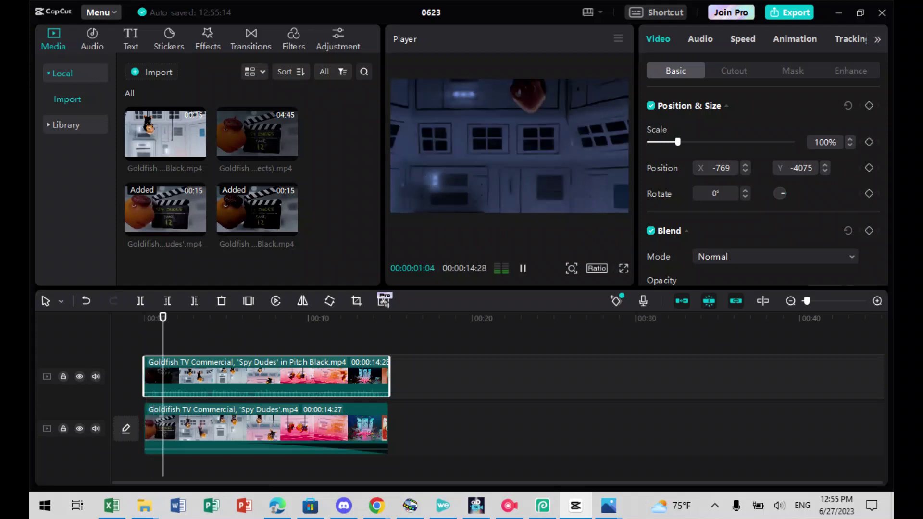
click(509, 505)
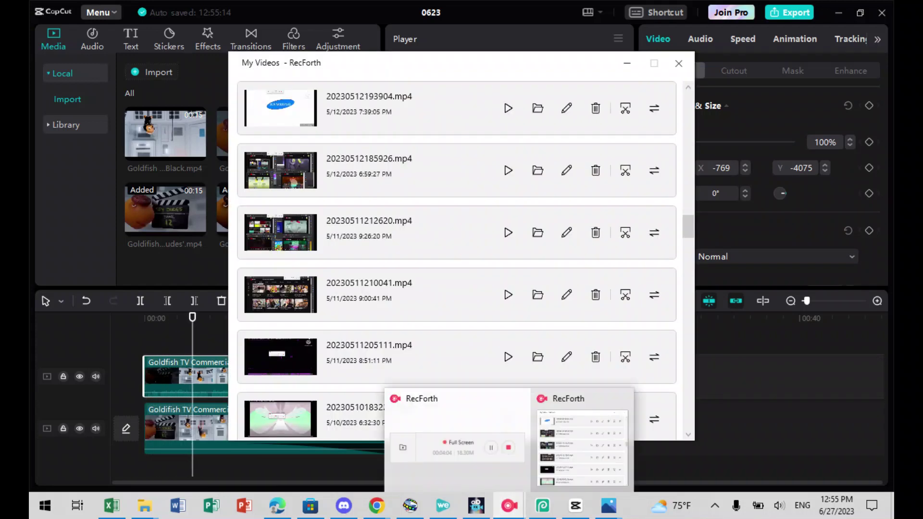
click(678, 63)
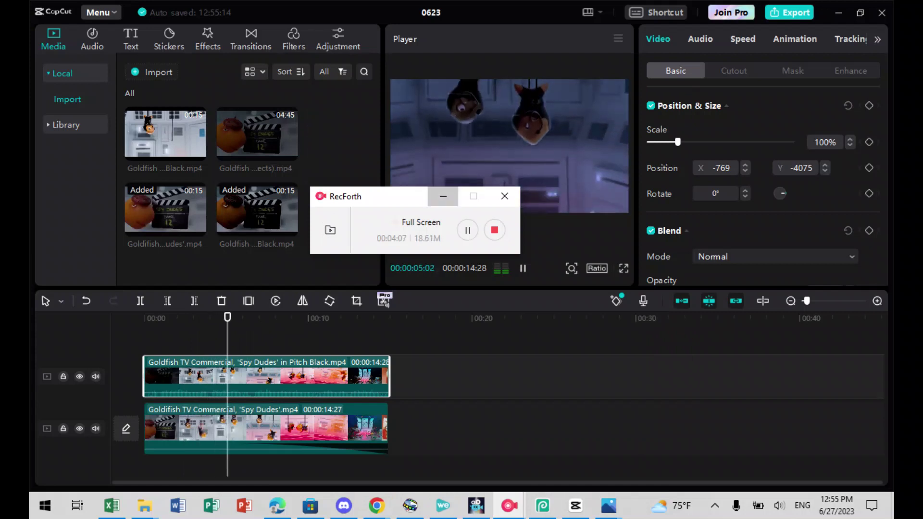
click(442, 195)
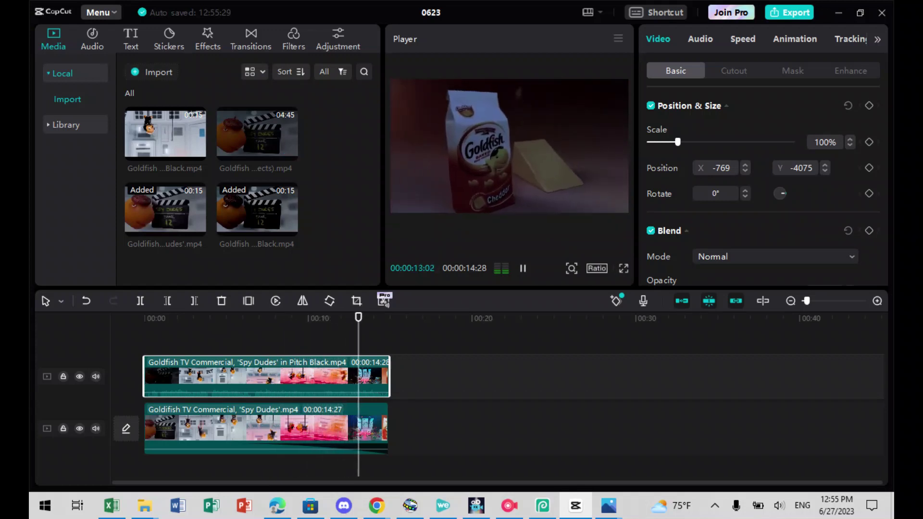
click(509, 505)
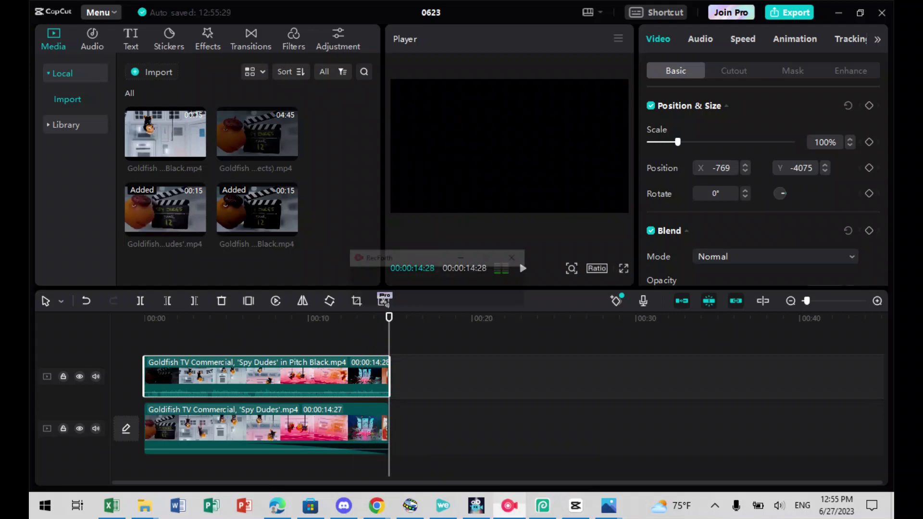